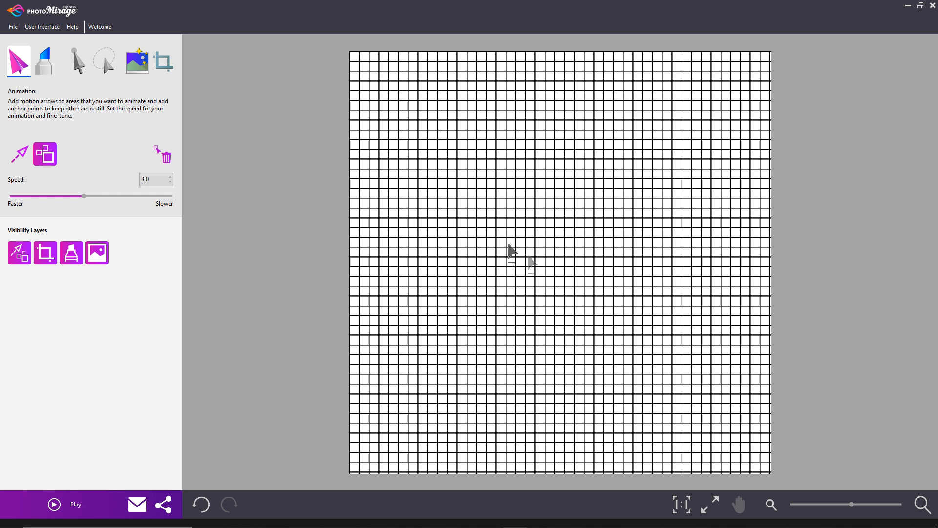
# - Place an anchor point at the grid's centre with a rightward horizontal motion arrow on each side, and preview the animation
pyautogui.click(553, 257)
pyautogui.click(20, 154)
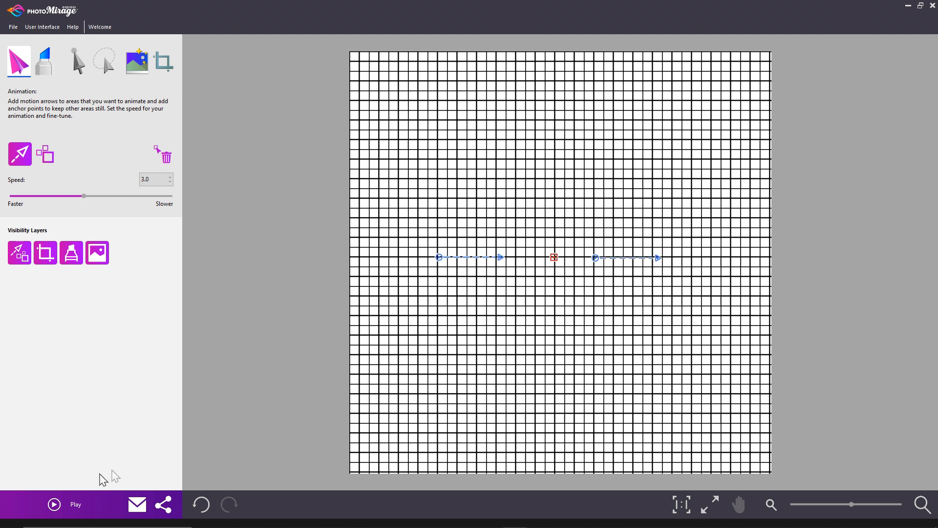
pyautogui.click(57, 505)
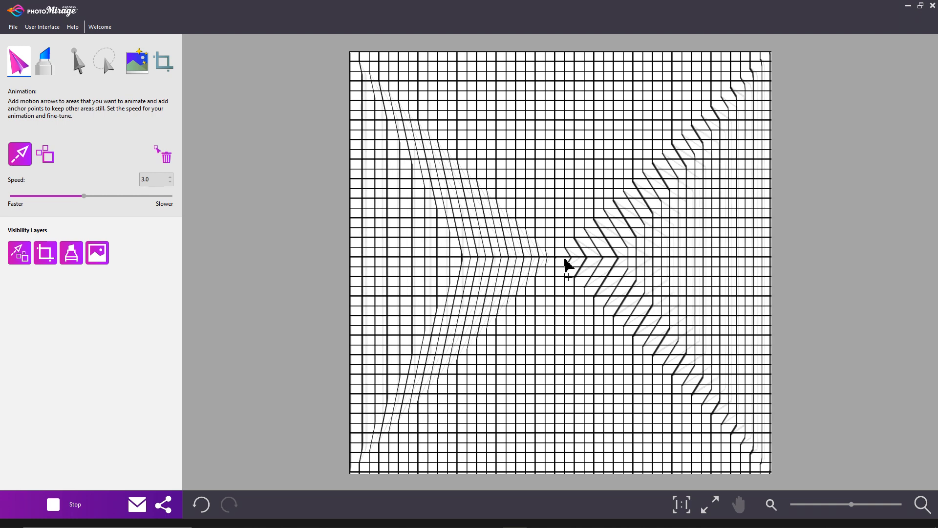
pyautogui.click(54, 508)
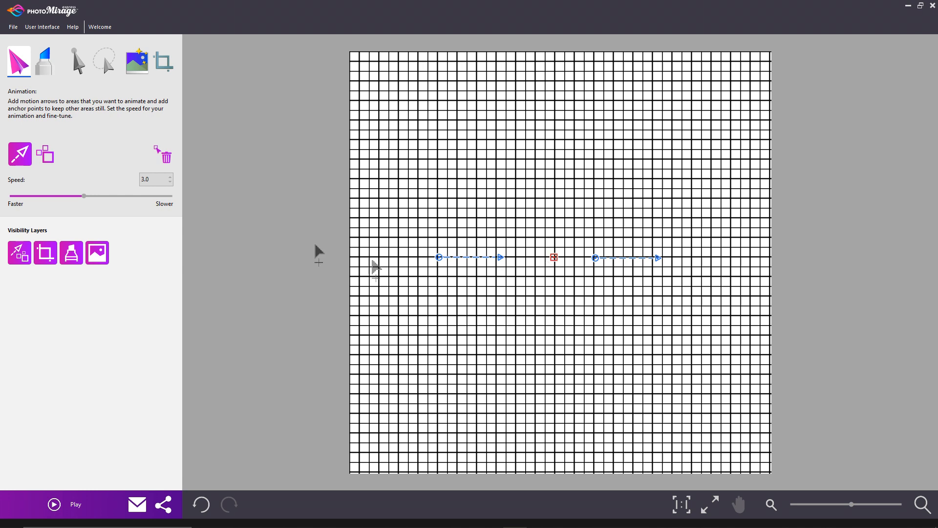
# - Replace the grid's central anchor point with a single round mask spot, and preview the animation
pyautogui.click(170, 162)
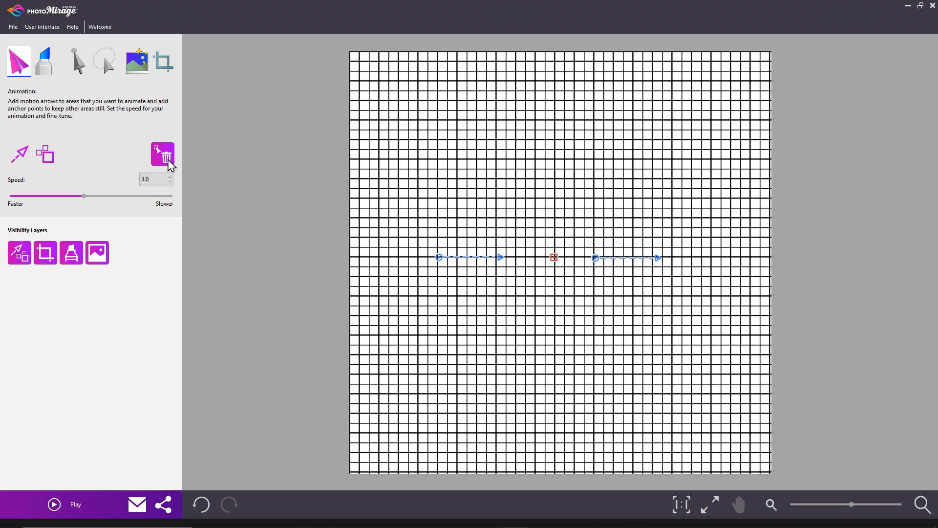
pyautogui.click(555, 260)
pyautogui.click(44, 61)
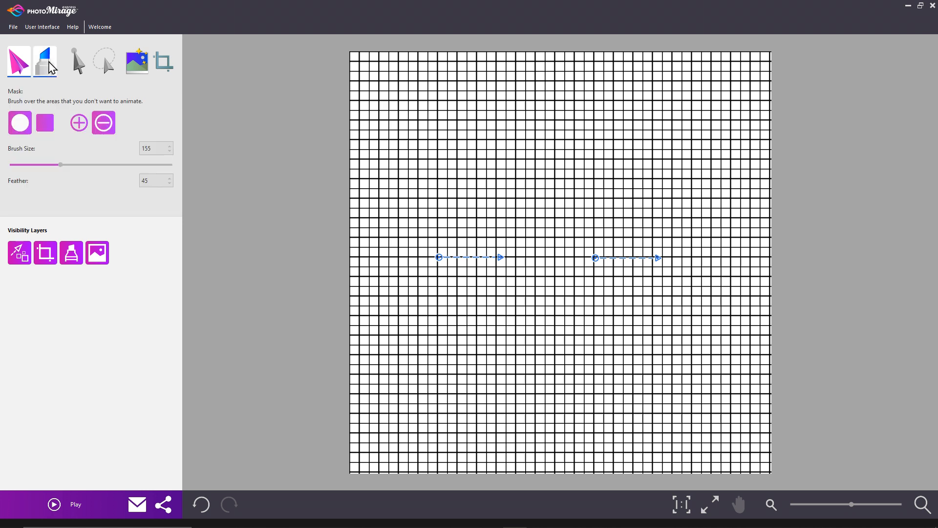
pyautogui.click(79, 123)
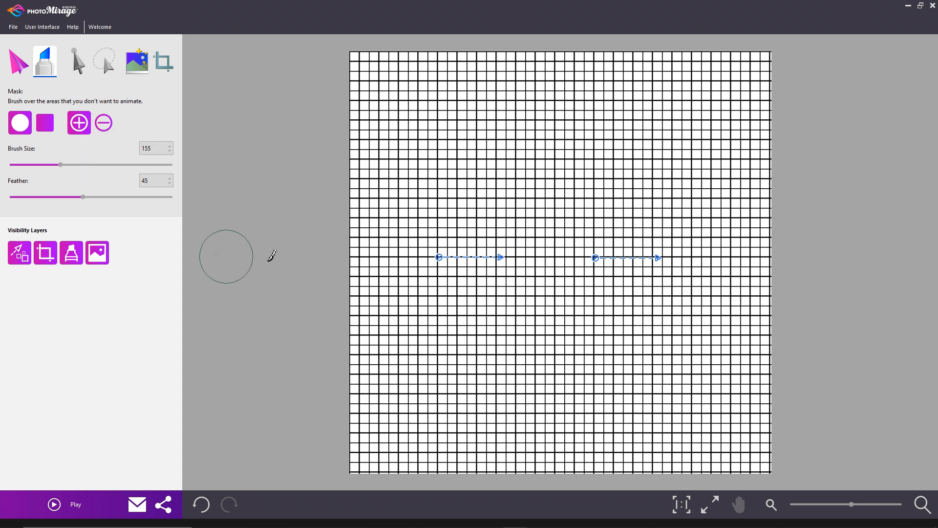
pyautogui.click(552, 258)
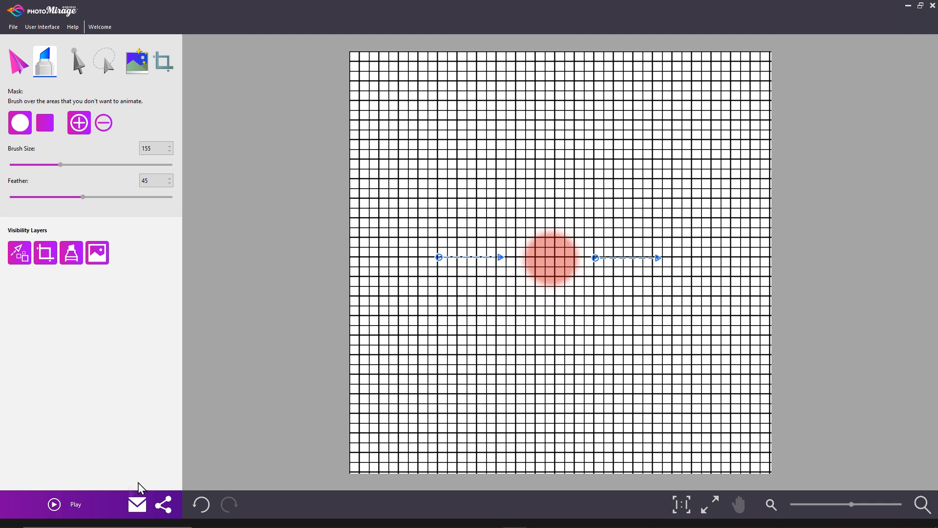
pyautogui.click(62, 507)
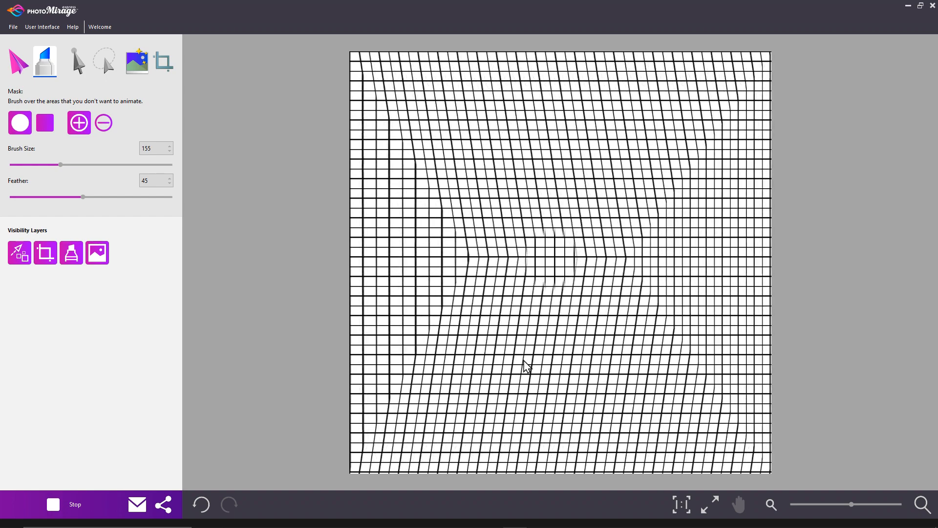
pyautogui.press('space')
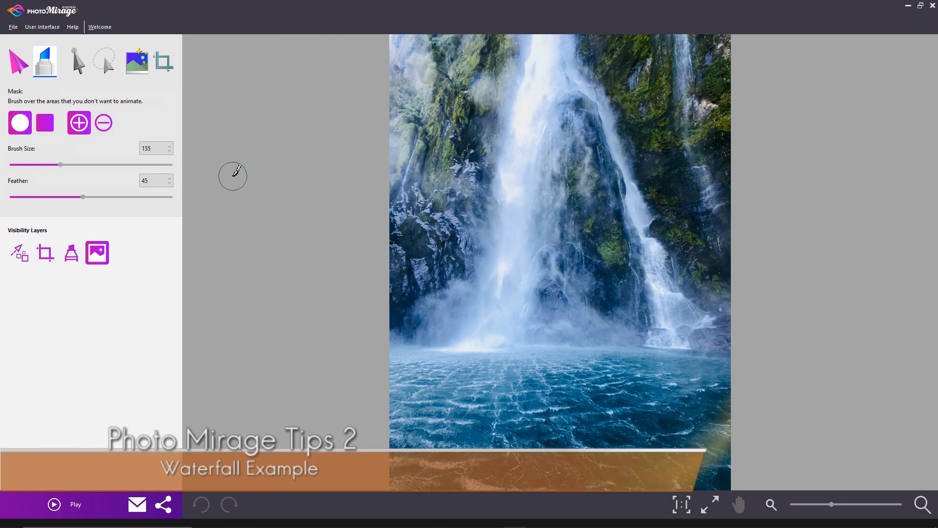
# - Preview the waterfall photo's animation and show its motion arrows and anchor points
pyautogui.click(53, 504)
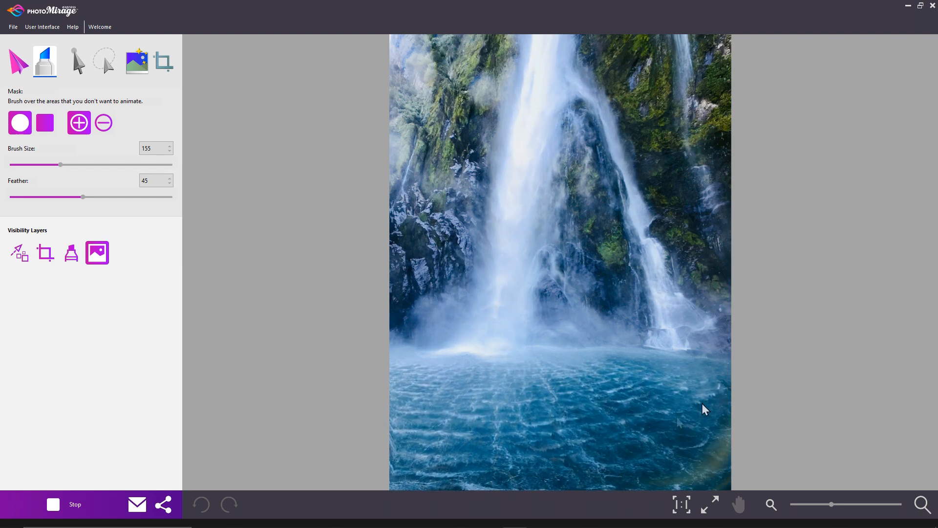
pyautogui.click(57, 504)
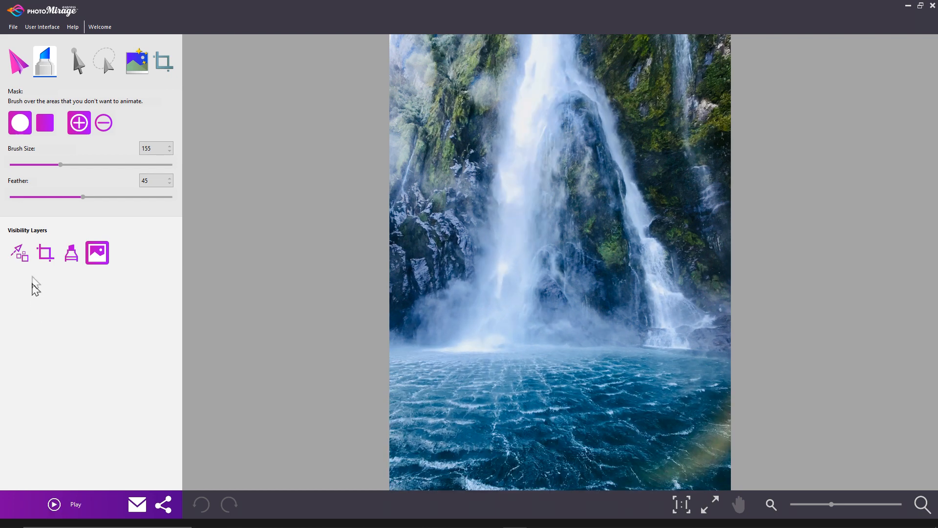
pyautogui.click(22, 259)
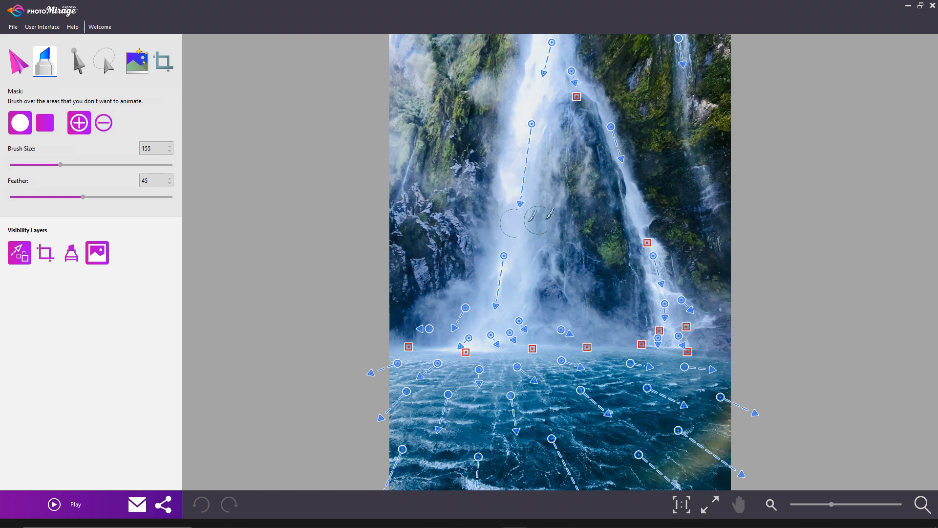
pyautogui.click(19, 63)
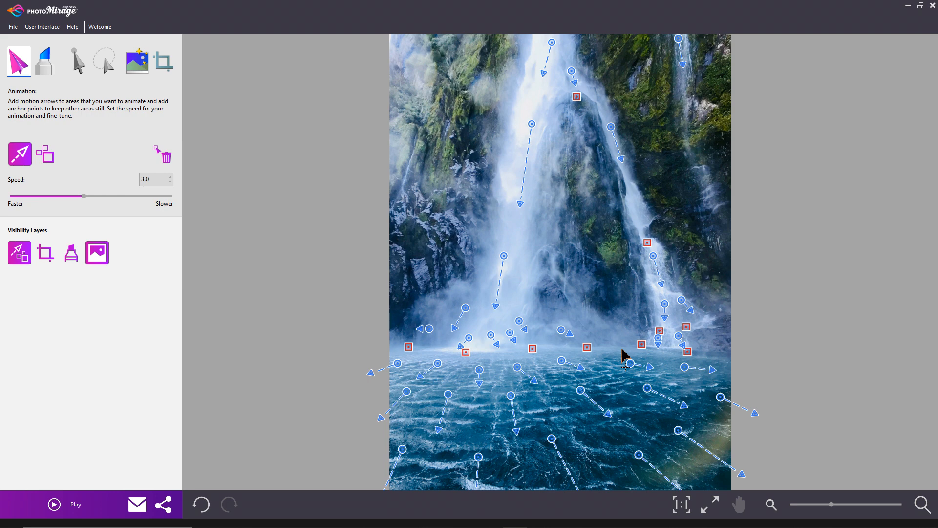
# - Replay the waterfall animation with the Animation tool active, and show the mask layer over the photo
pyautogui.click(54, 505)
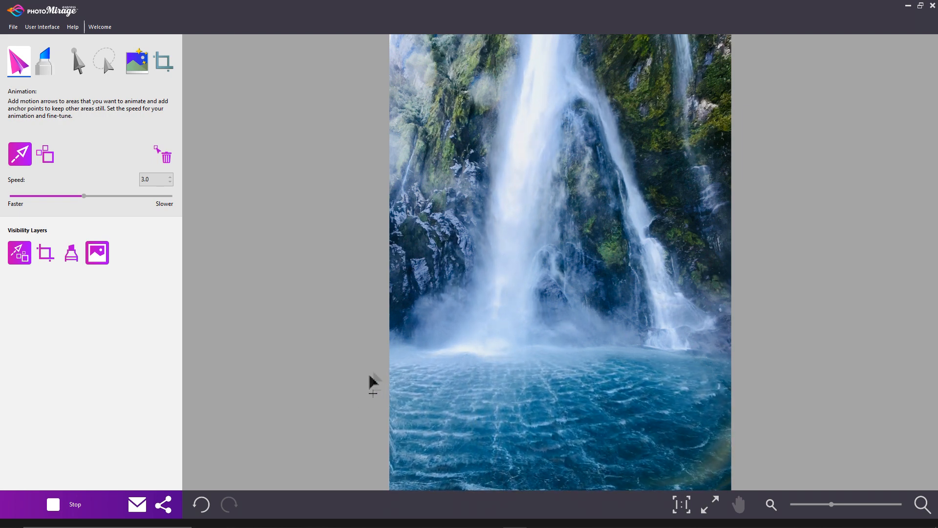
pyautogui.click(54, 504)
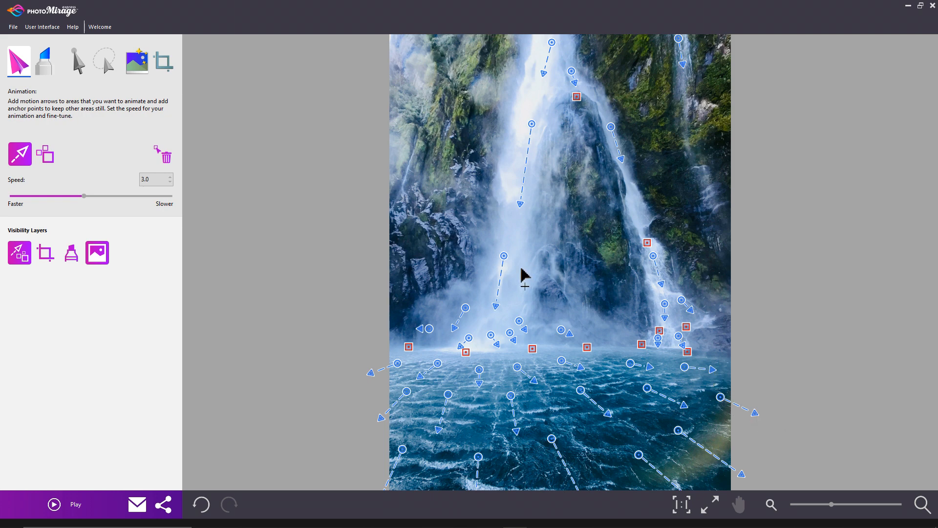
pyautogui.click(72, 255)
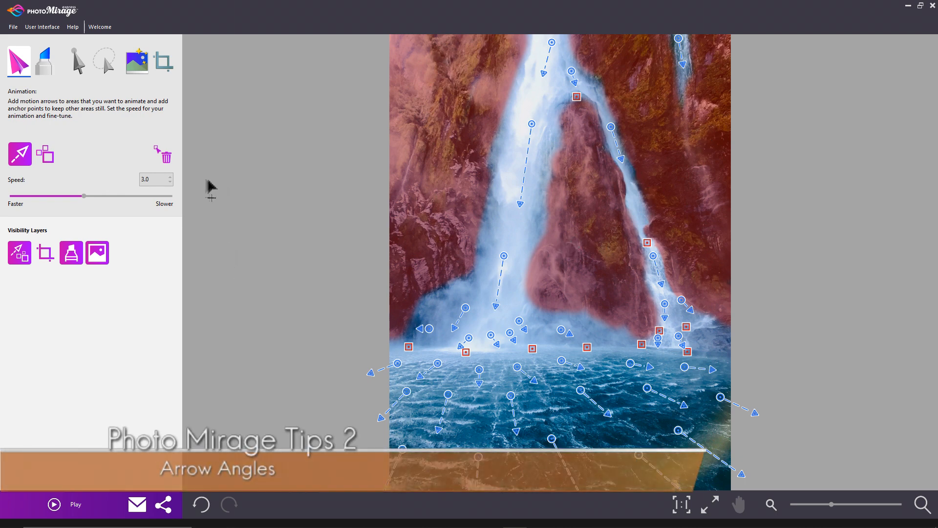
# - Delete the three long motion arrows in the middle of the pool below the waterfall
pyautogui.click(166, 157)
pyautogui.click(511, 396)
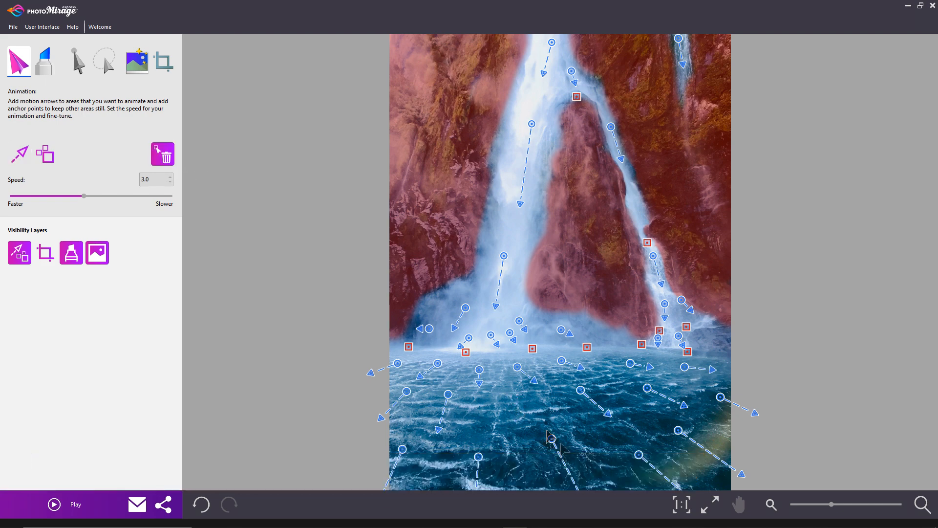
pyautogui.click(580, 393)
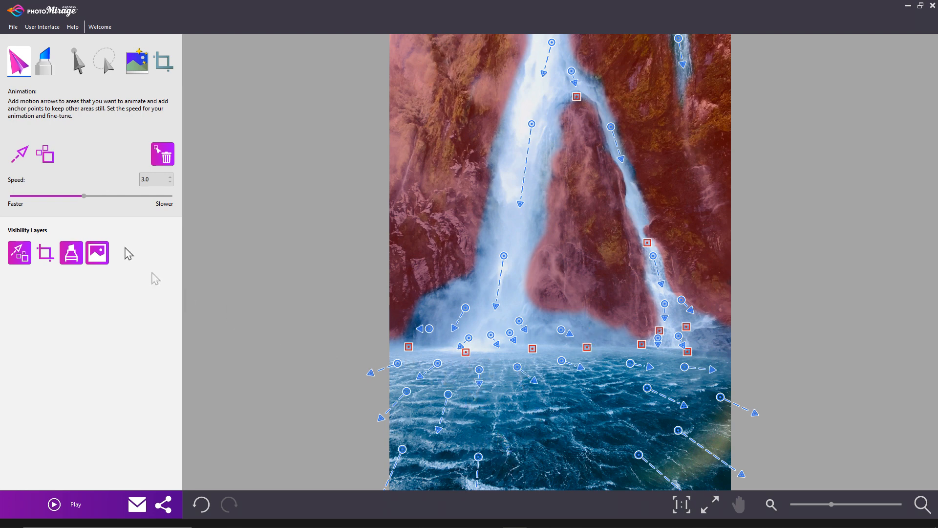
# - Try a motion arrow pointing up towards the waterfall in the middle of the pool, and remove it
pyautogui.click(19, 161)
pyautogui.moveTo(502, 430); pyautogui.dragTo(504, 395)
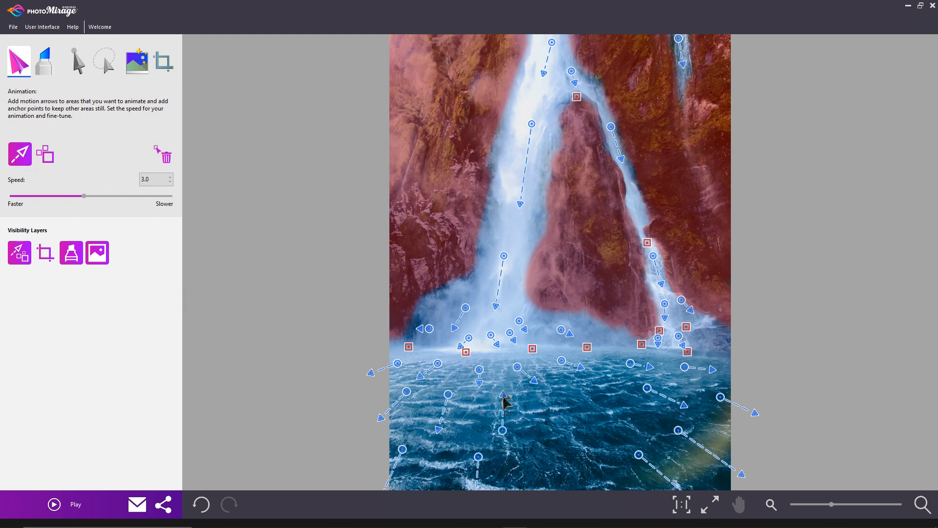
pyautogui.click(165, 155)
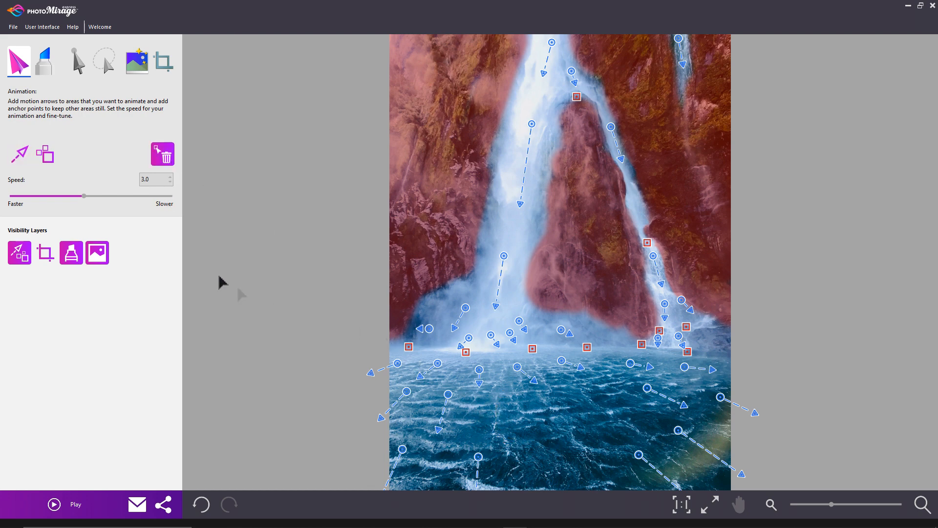
# - Draw three motion arrows at conflicting angles in the middle of the pool, and preview the animation
pyautogui.click(20, 154)
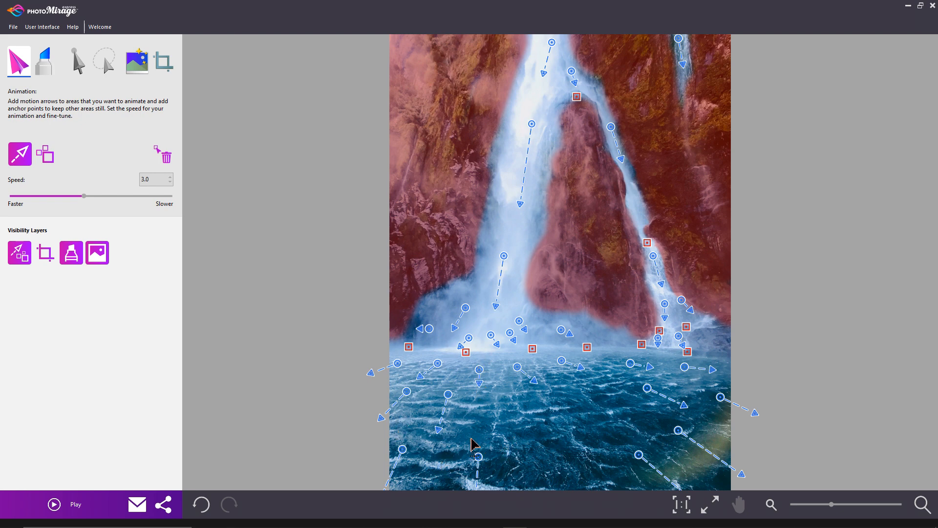
pyautogui.moveTo(452, 435); pyautogui.dragTo(496, 444)
pyautogui.moveTo(452, 429); pyautogui.dragTo(498, 414)
pyautogui.moveTo(514, 460); pyautogui.dragTo(527, 418)
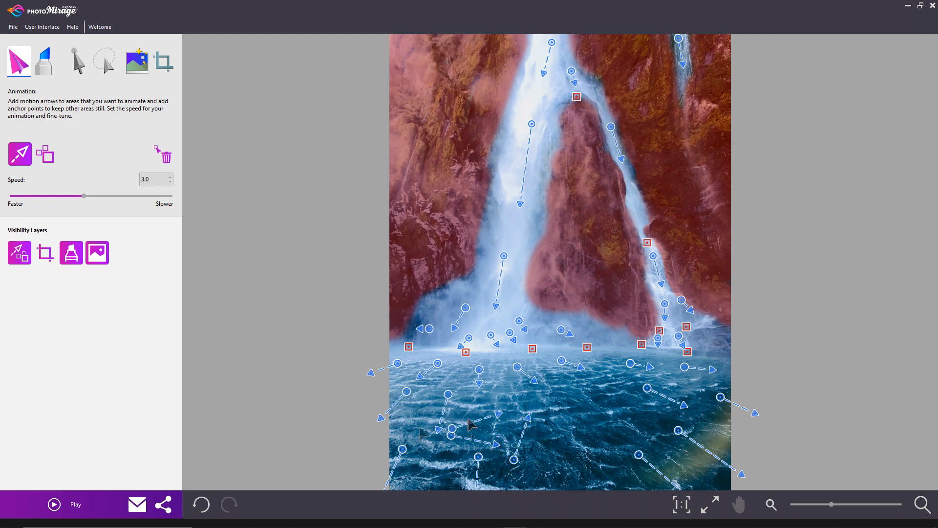
pyautogui.click(54, 504)
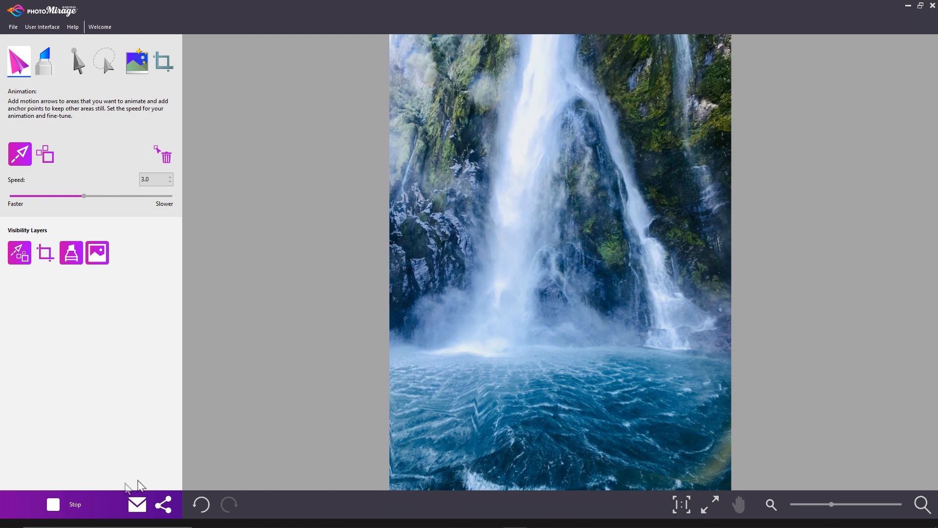
pyautogui.click(53, 505)
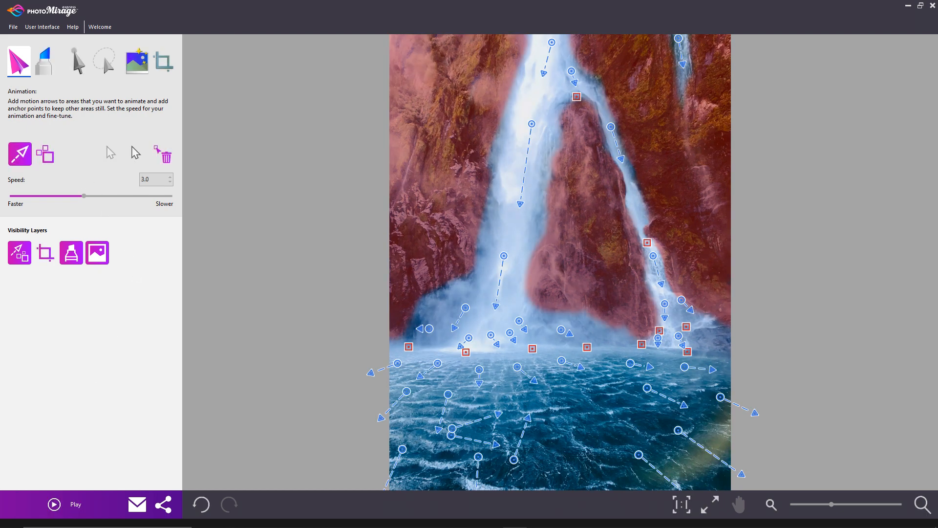
# - Delete the three conflicting motion arrows from the middle of the pool
pyautogui.click(166, 154)
pyautogui.click(451, 435)
pyautogui.click(451, 430)
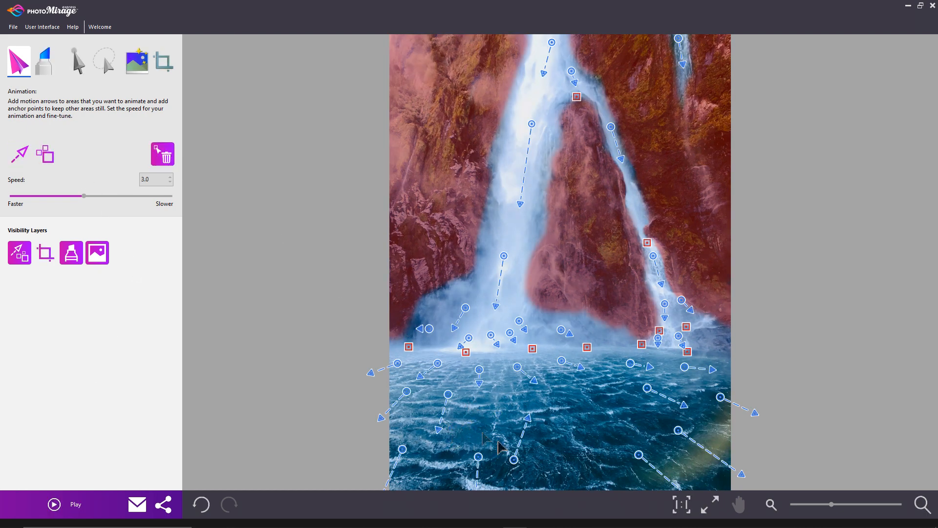
pyautogui.click(515, 460)
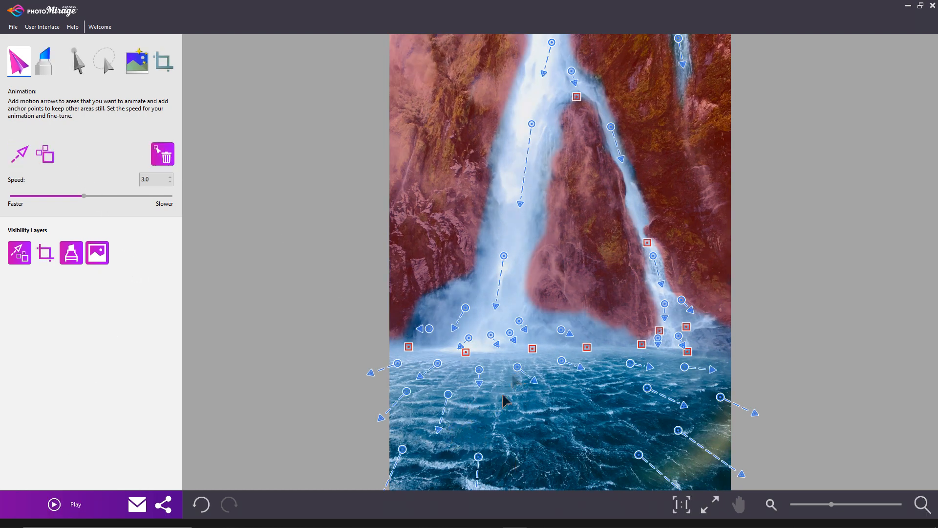
# - Draw a downward motion arrow and a row of short arrows in the middle of the pool, and delete two short ones
pyautogui.click(19, 155)
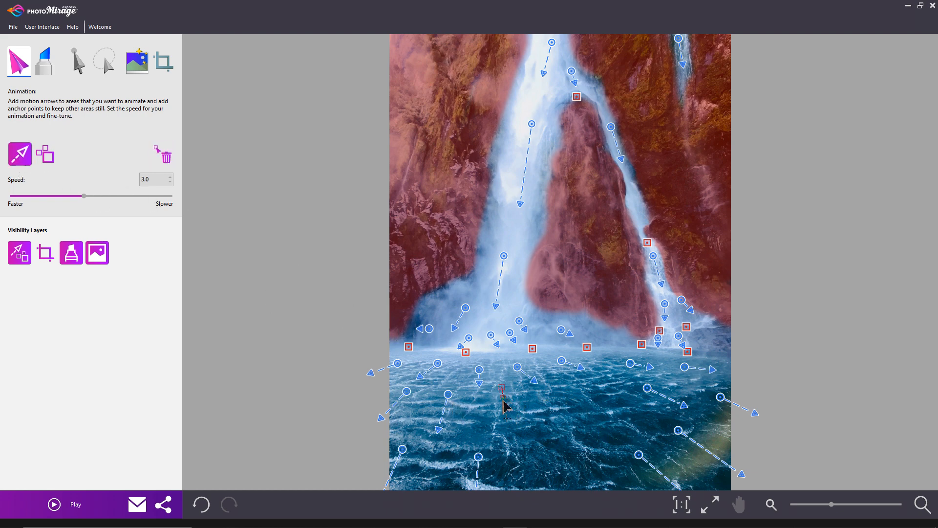
pyautogui.moveTo(507, 421); pyautogui.dragTo(580, 415)
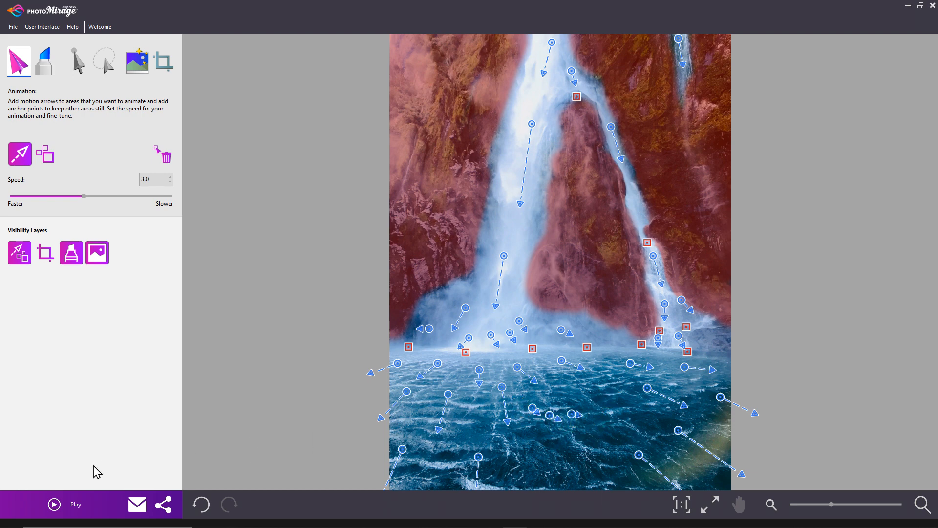
pyautogui.click(163, 161)
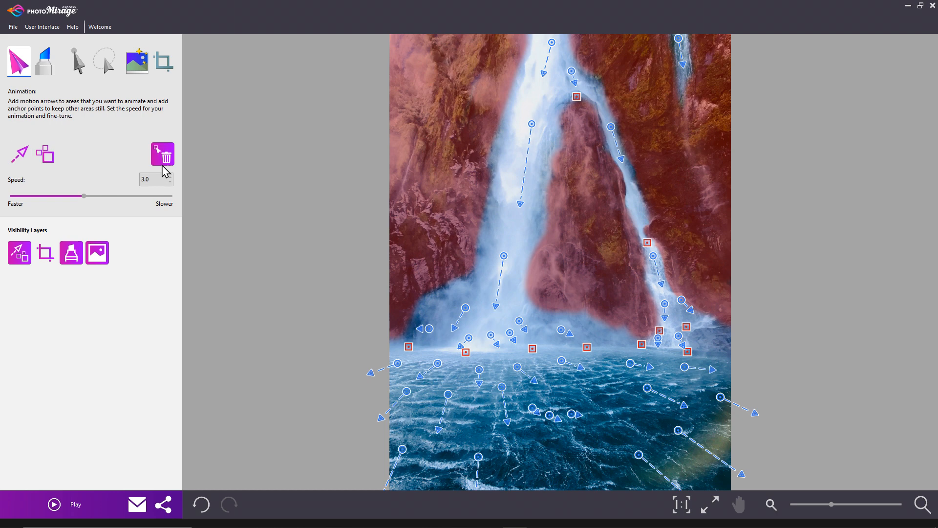
pyautogui.click(550, 415)
pyautogui.click(572, 413)
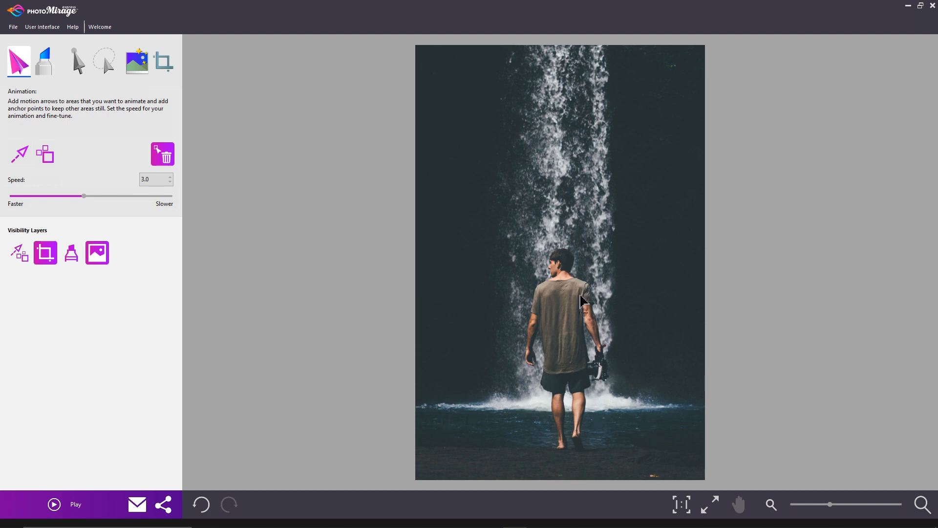
# - Show the motion arrows, anchor points and mask on the photo of the man at the waterfall, and preview the animation
pyautogui.click(22, 256)
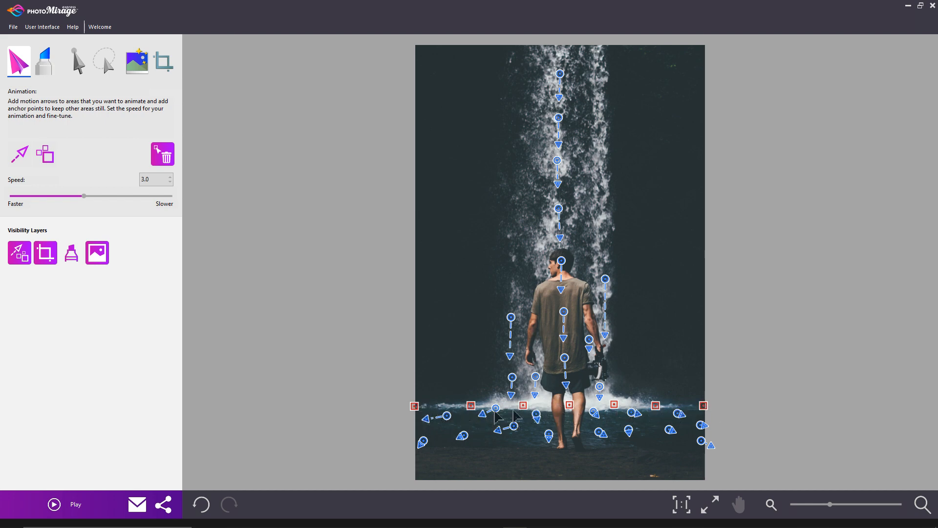
pyautogui.click(68, 255)
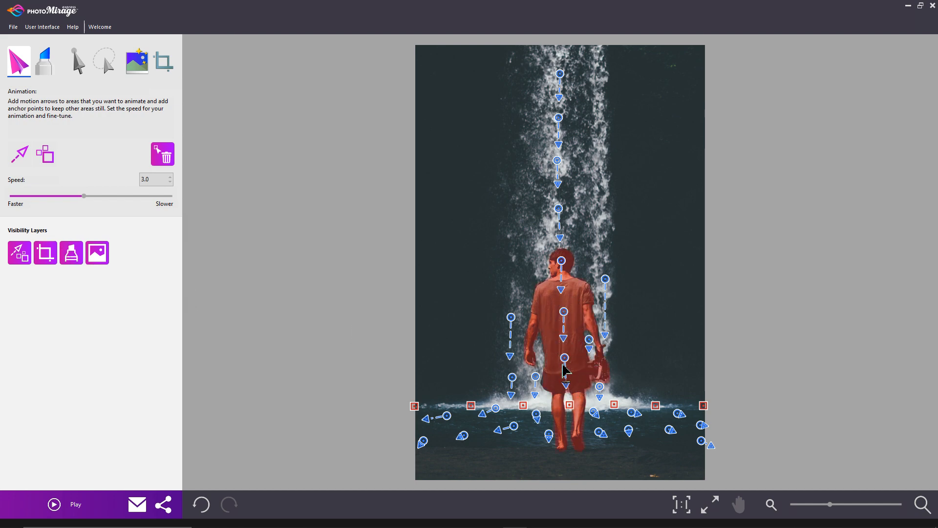
pyautogui.scroll(1, 565, 370)
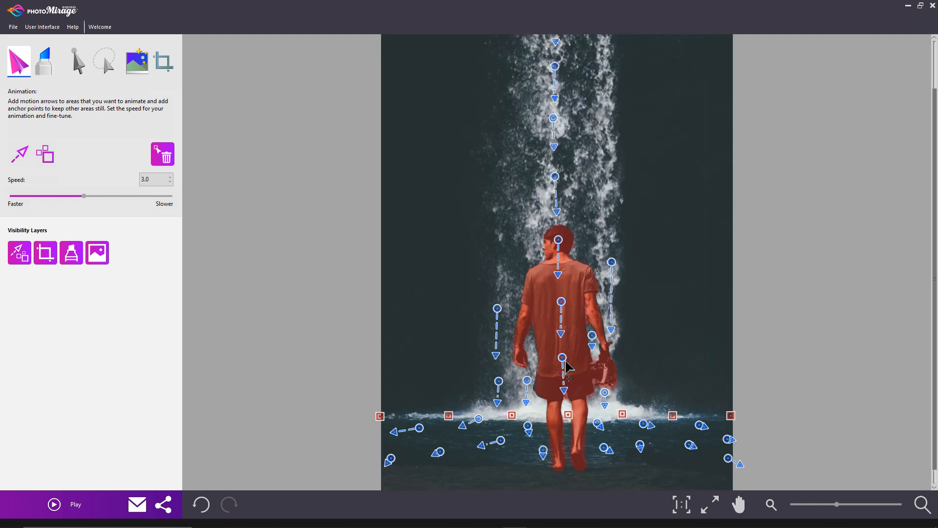
pyautogui.click(57, 505)
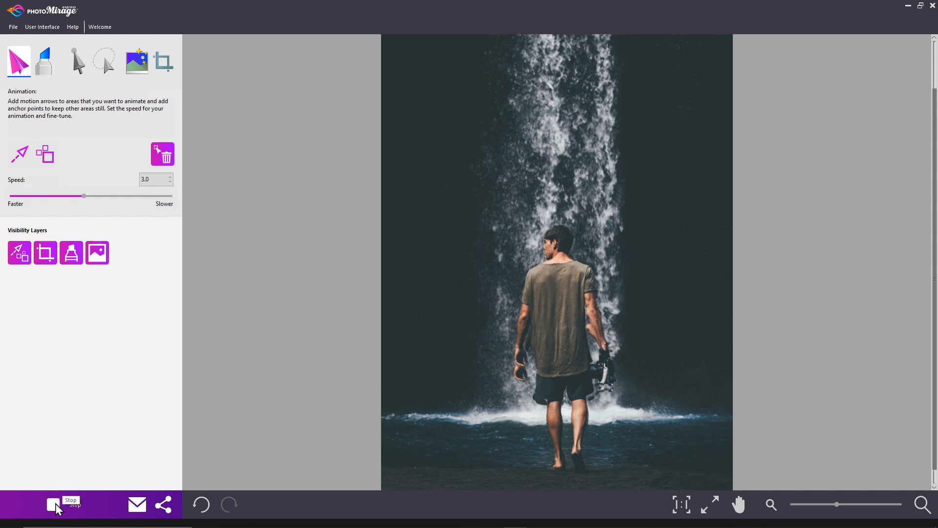
pyautogui.click(70, 506)
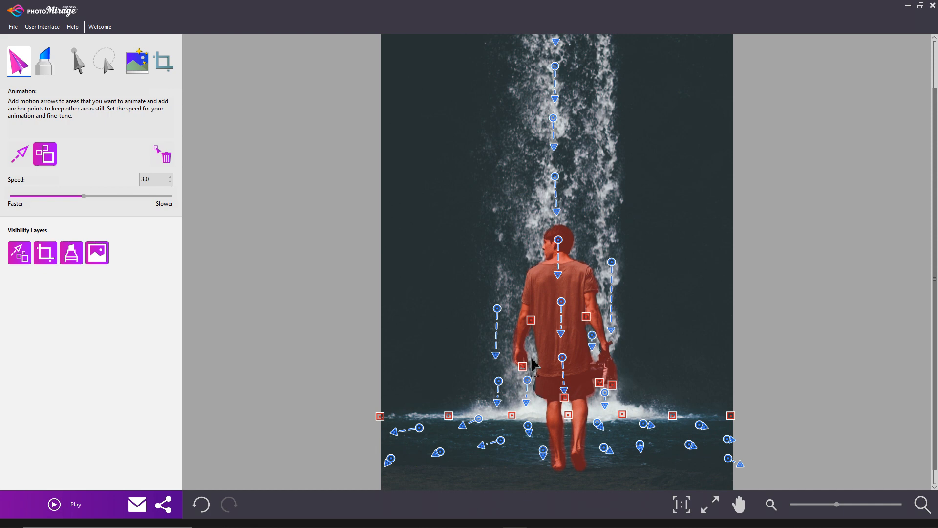
# - Add an anchor point beside the man's left hand and a short downward motion arrow between his left arm and shirt, and preview the animation
pyautogui.click(54, 505)
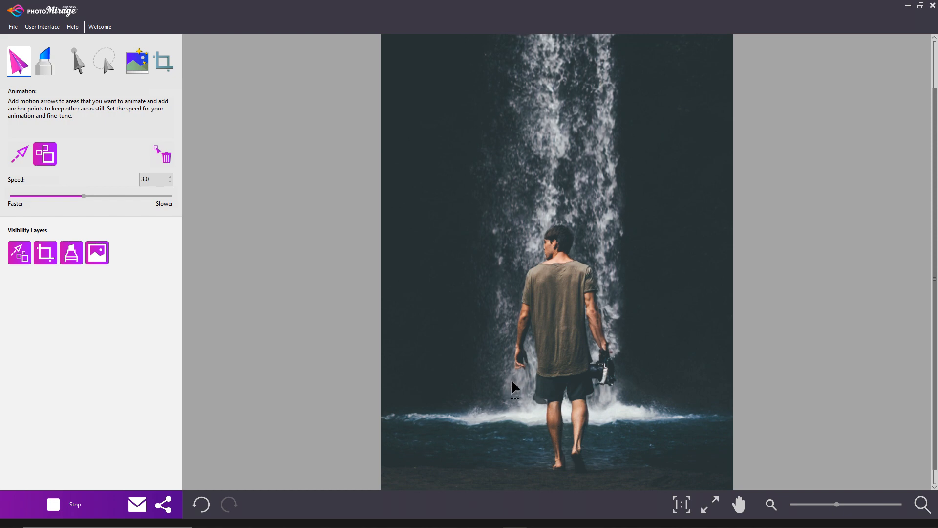
pyautogui.scroll(2, 542, 385)
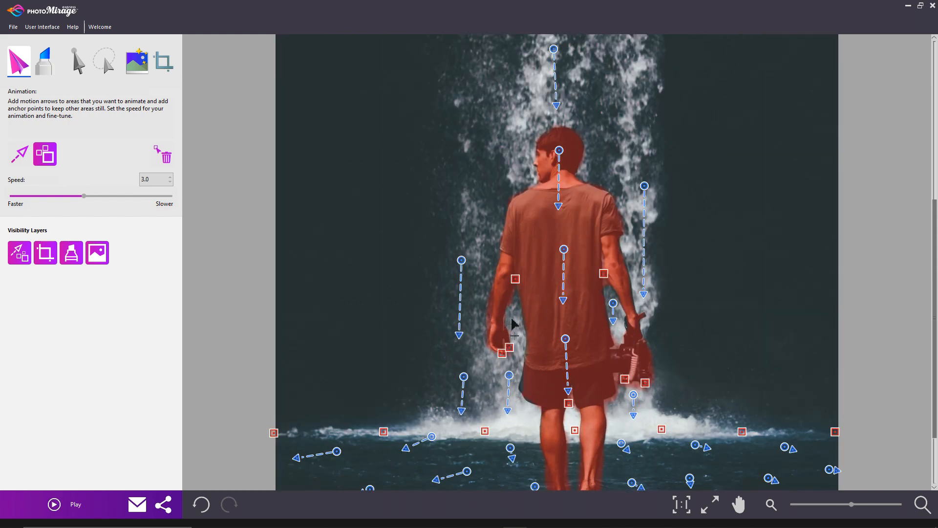
pyautogui.click(19, 156)
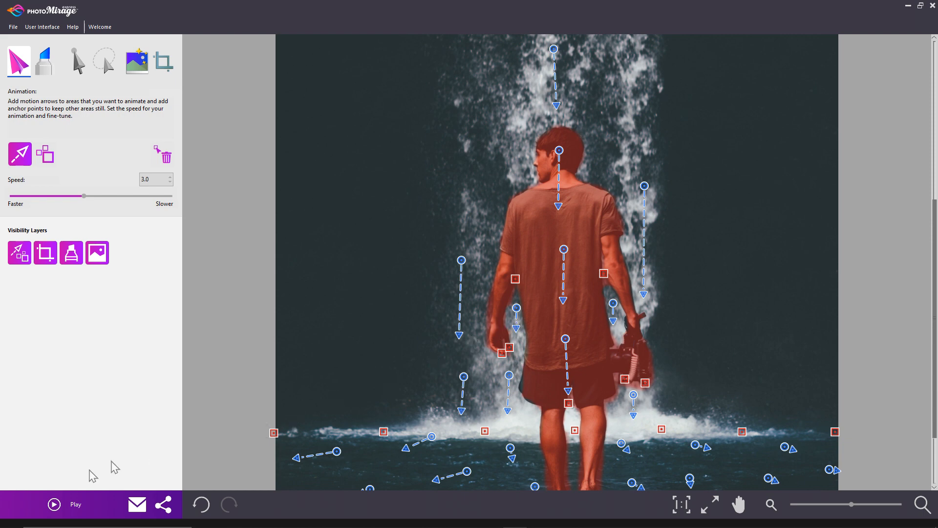
pyautogui.click(60, 506)
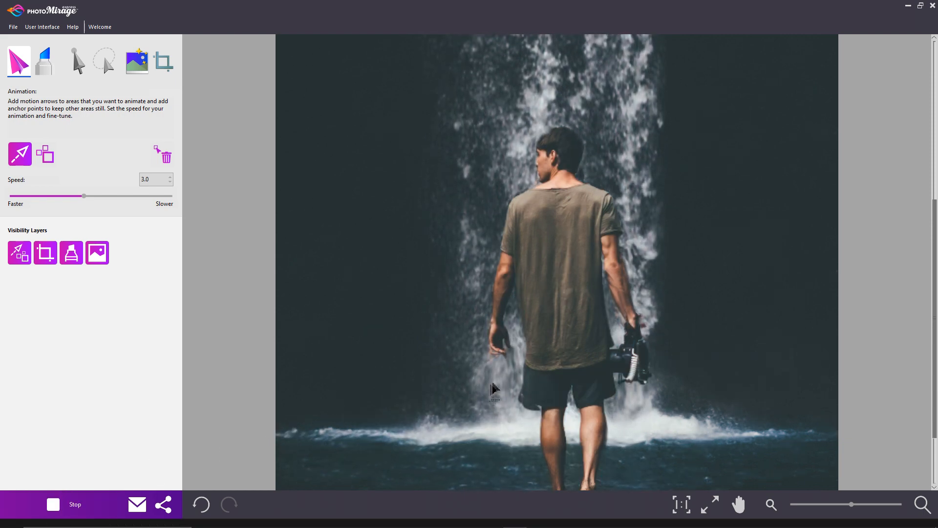
# - Preview the animation around the man's head and shoulders
pyautogui.scroll(2, 513, 386)
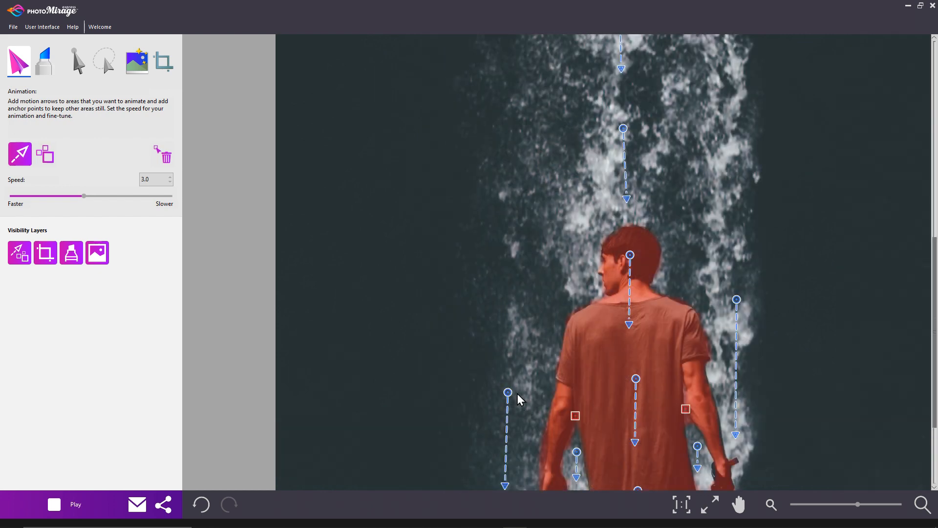
pyautogui.scroll(1, 467, 382)
pyautogui.click(67, 504)
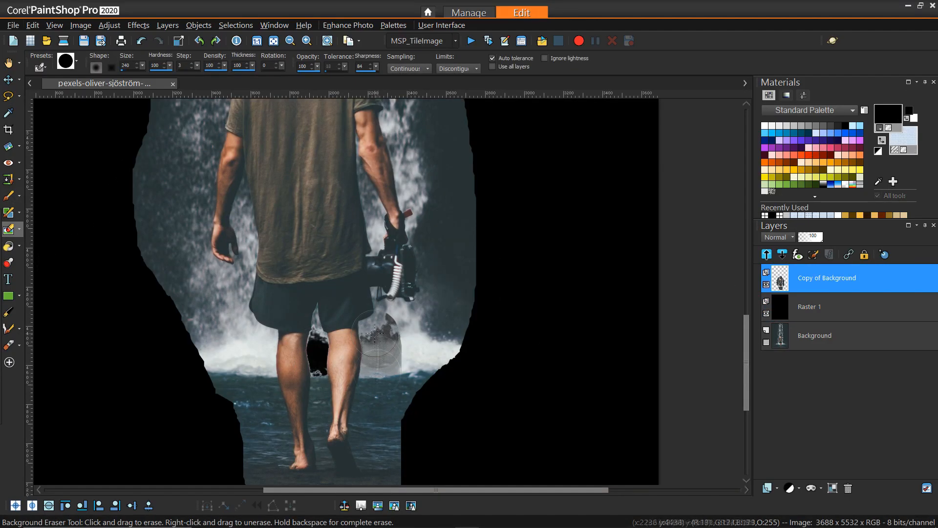
# - In PaintShop Pro, erase the waterfall background around the man's legs, shorts and left arm on the Copy of Background layer
pyautogui.moveTo(376, 337); pyautogui.dragTo(254, 274)
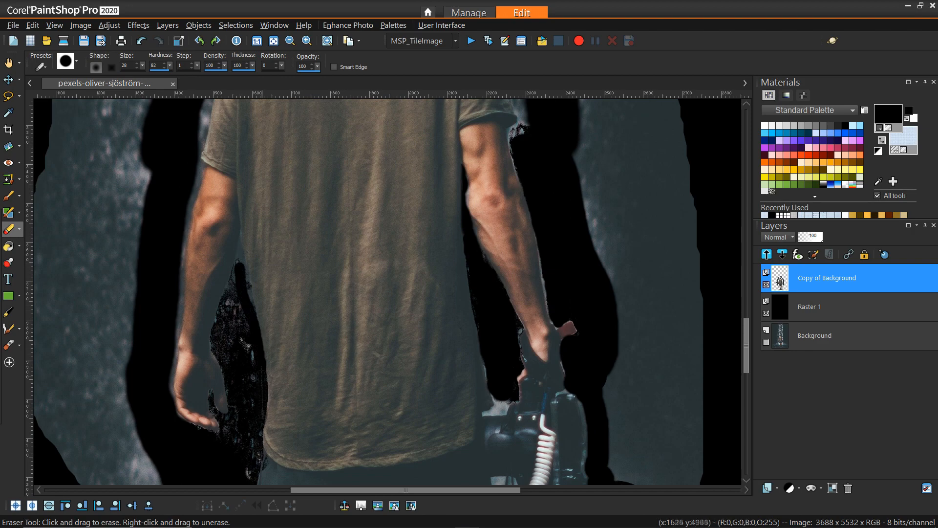
pyautogui.moveTo(230, 274); pyautogui.dragTo(246, 379)
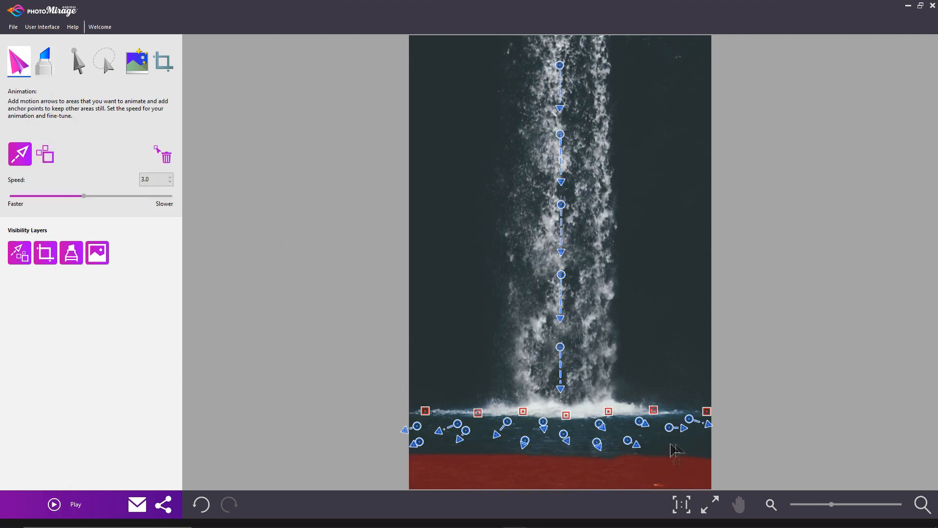
# - In PhotoMirage, add the remaining short motion arrows at both ends of the pool in the waterfall photo without the man, and preview the animation
pyautogui.click(54, 504)
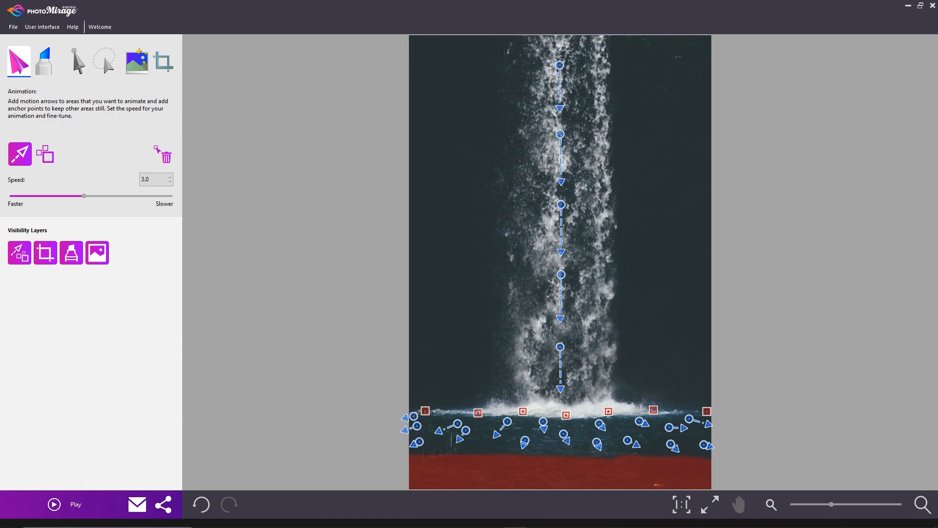